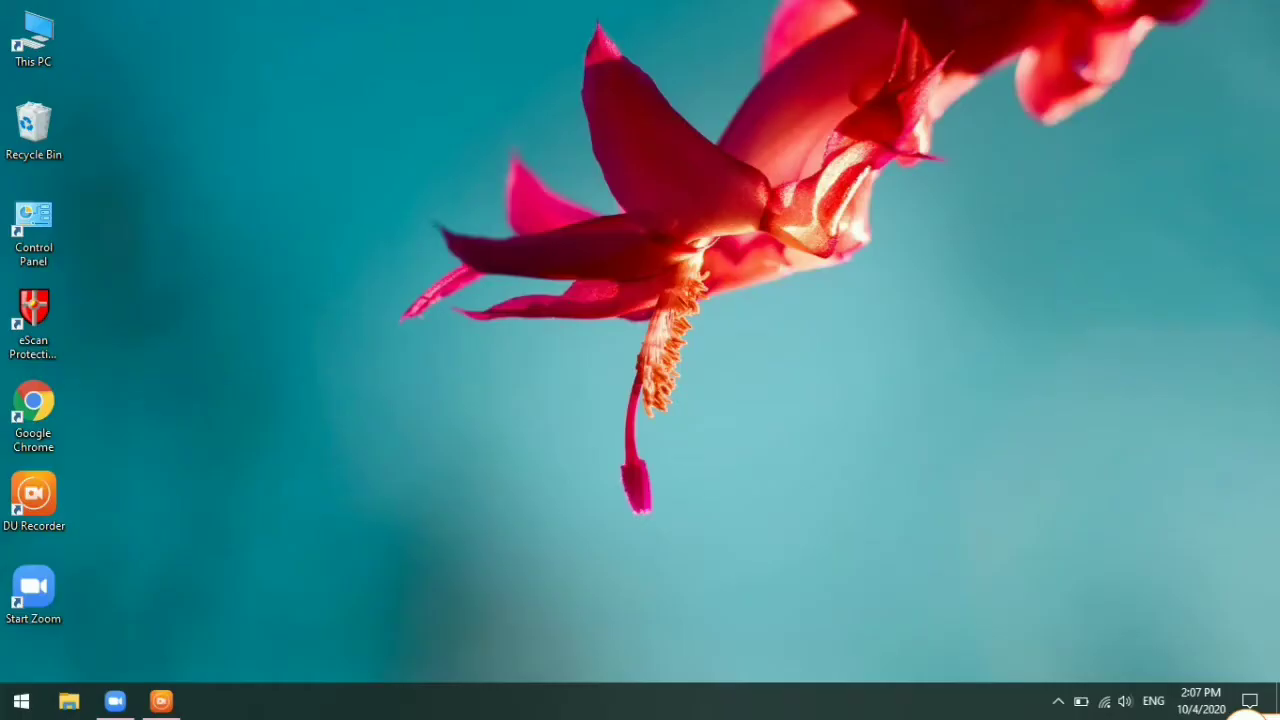
# Open zoom.us in Google Chrome and sign in to the Zoom account with Google
pyautogui.doubleClick(45, 427)
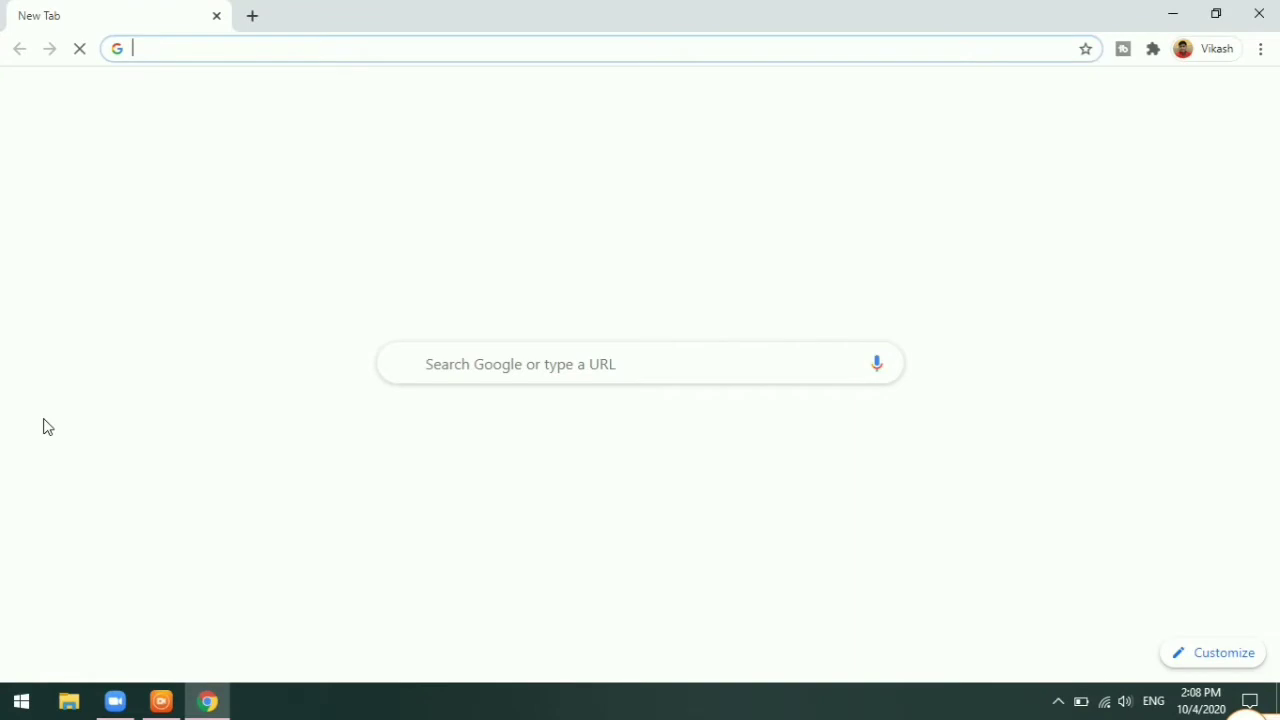
pyautogui.write('zoom')
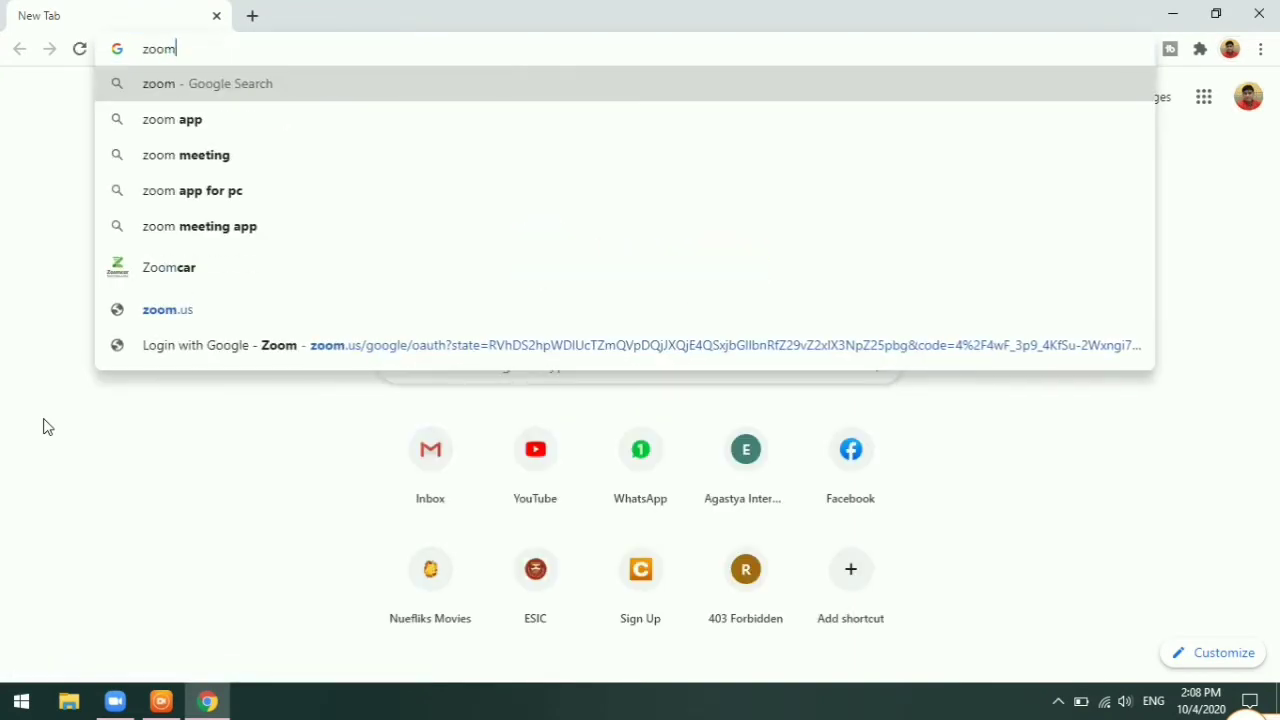
pyautogui.write('.us')
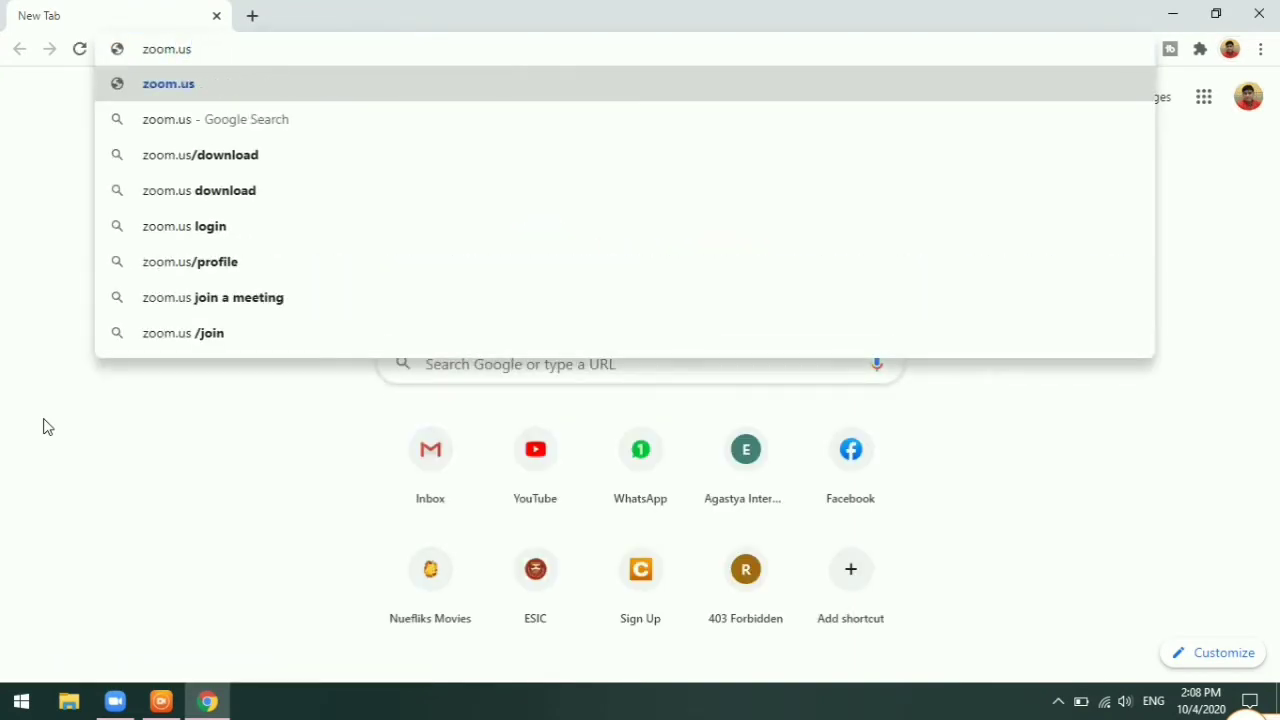
pyautogui.press('Return')
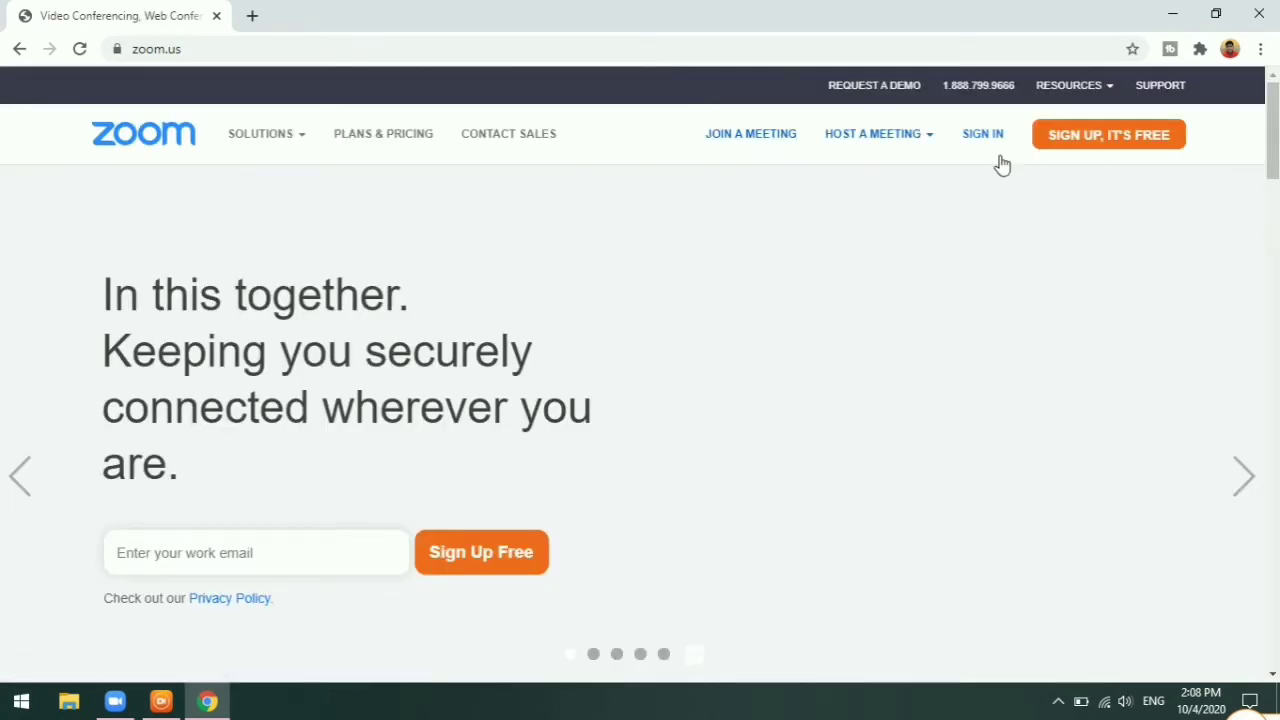
pyautogui.click(972, 137)
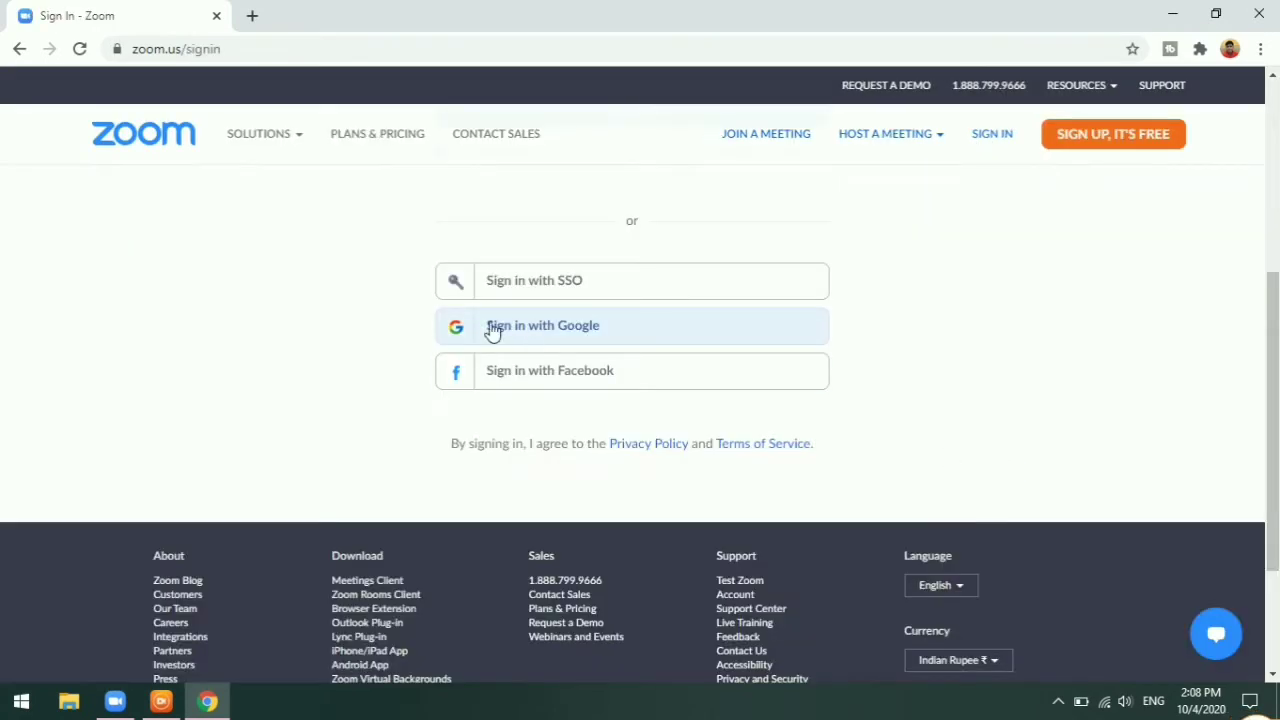
pyautogui.click(623, 337)
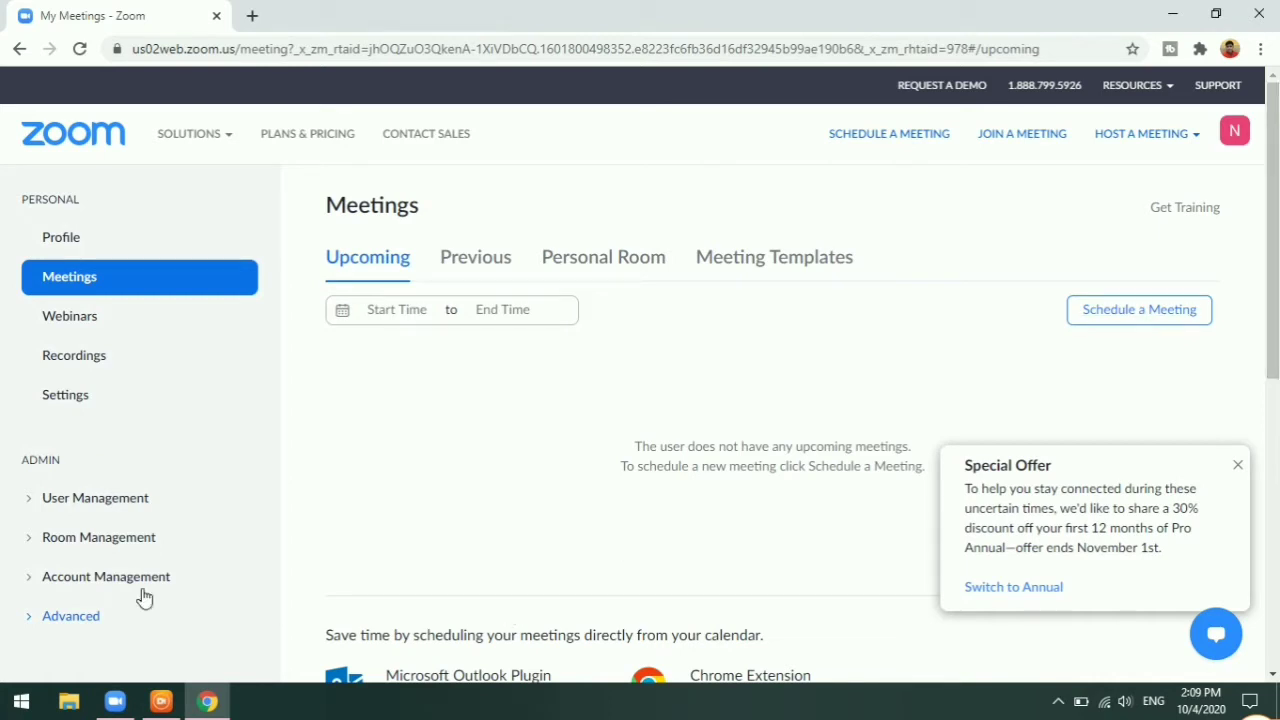
# Open the Active Hosts usage report from the account management reports
pyautogui.click(57, 587)
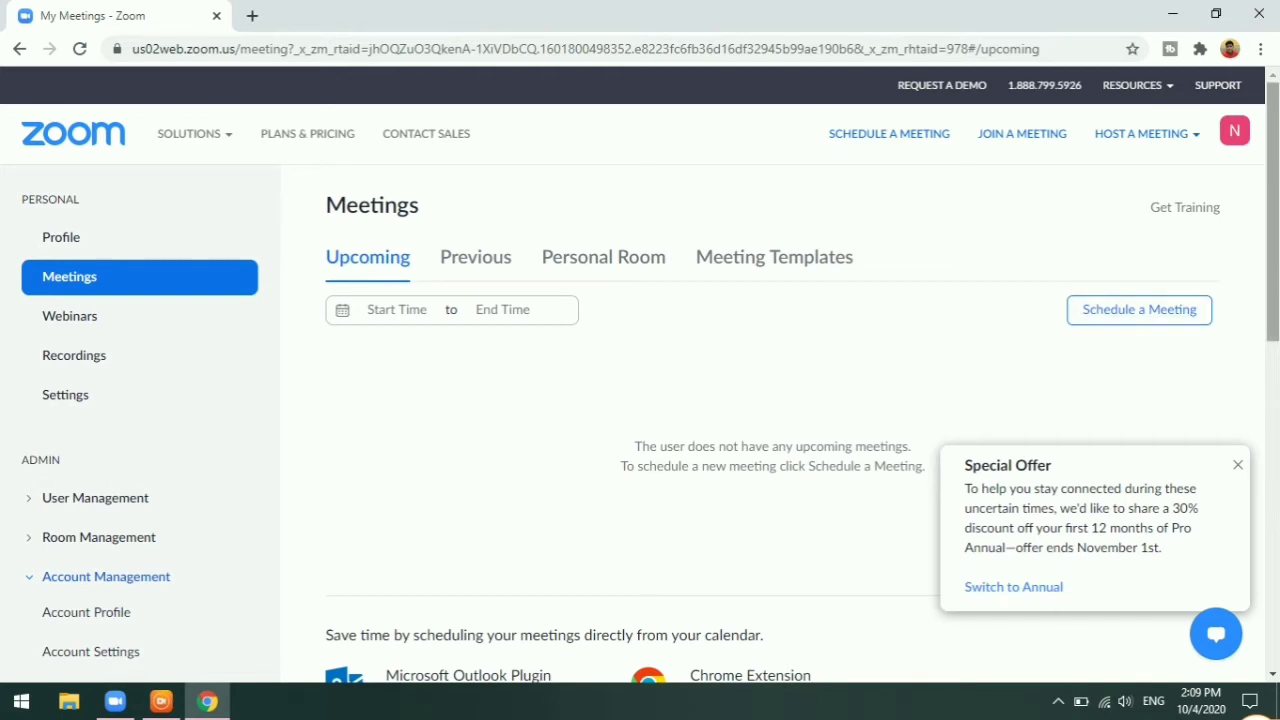
pyautogui.scroll(-2, 784, 497)
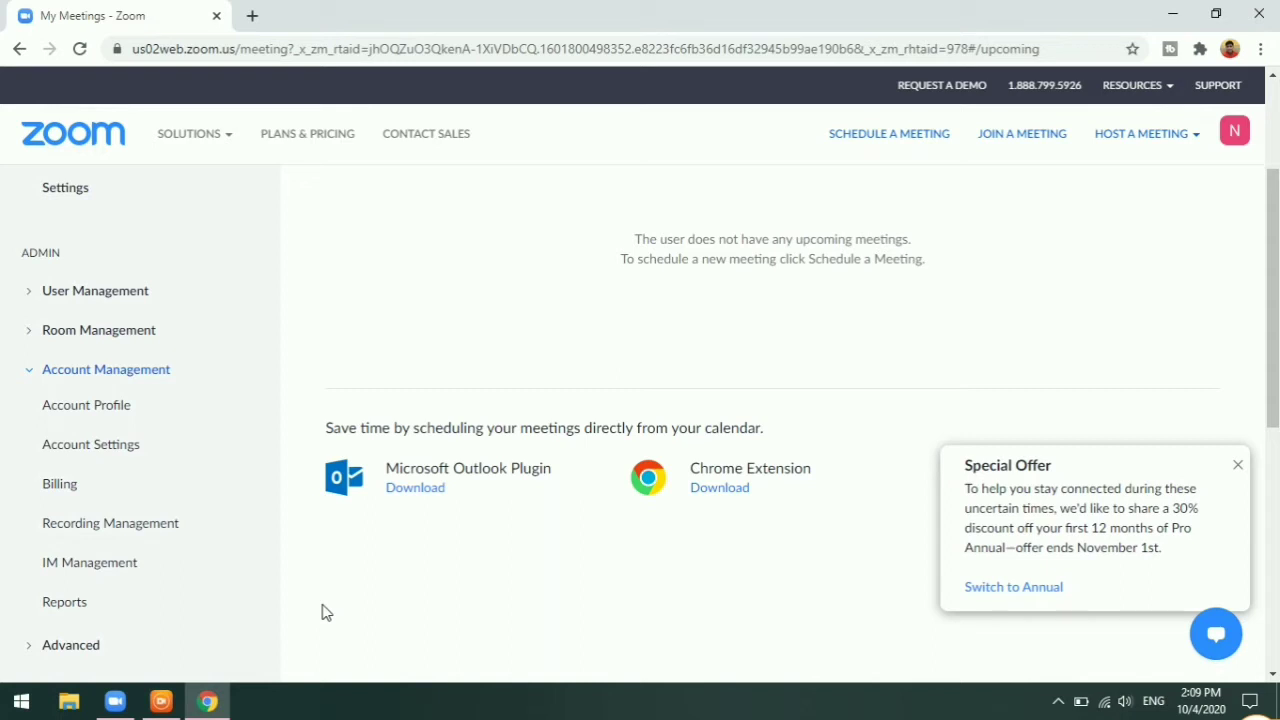
pyautogui.click(64, 602)
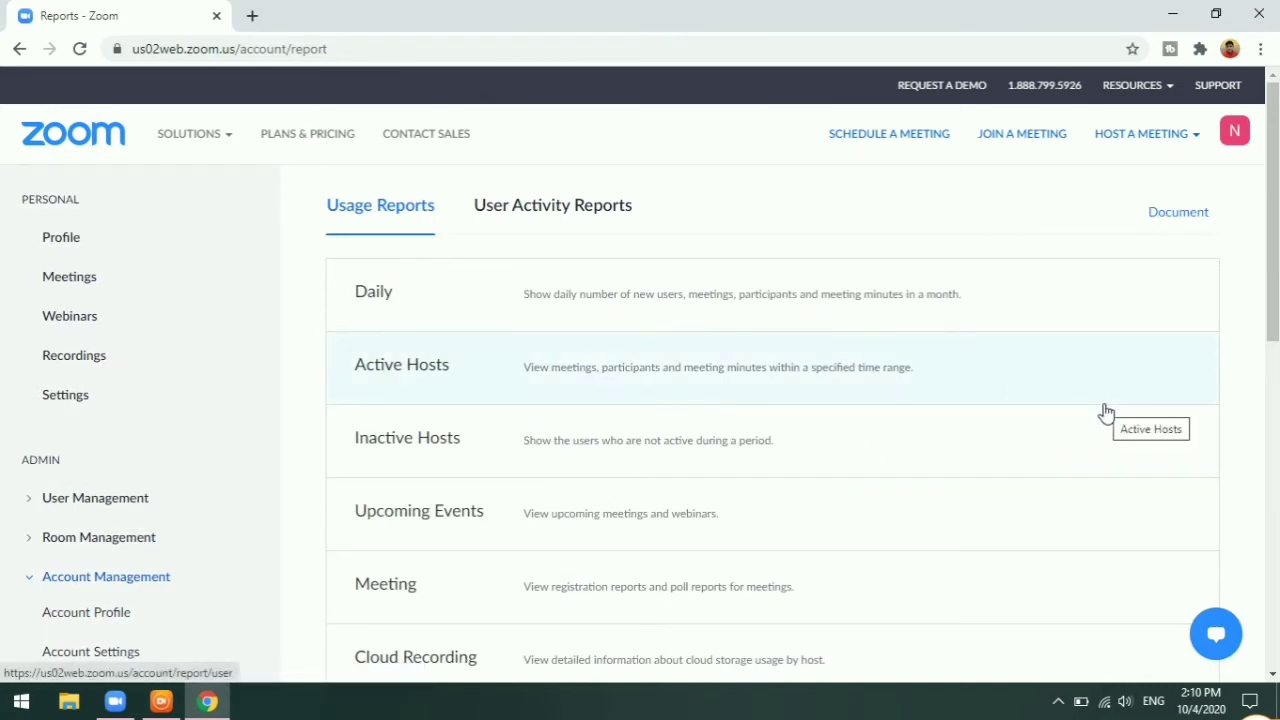
pyautogui.click(400, 376)
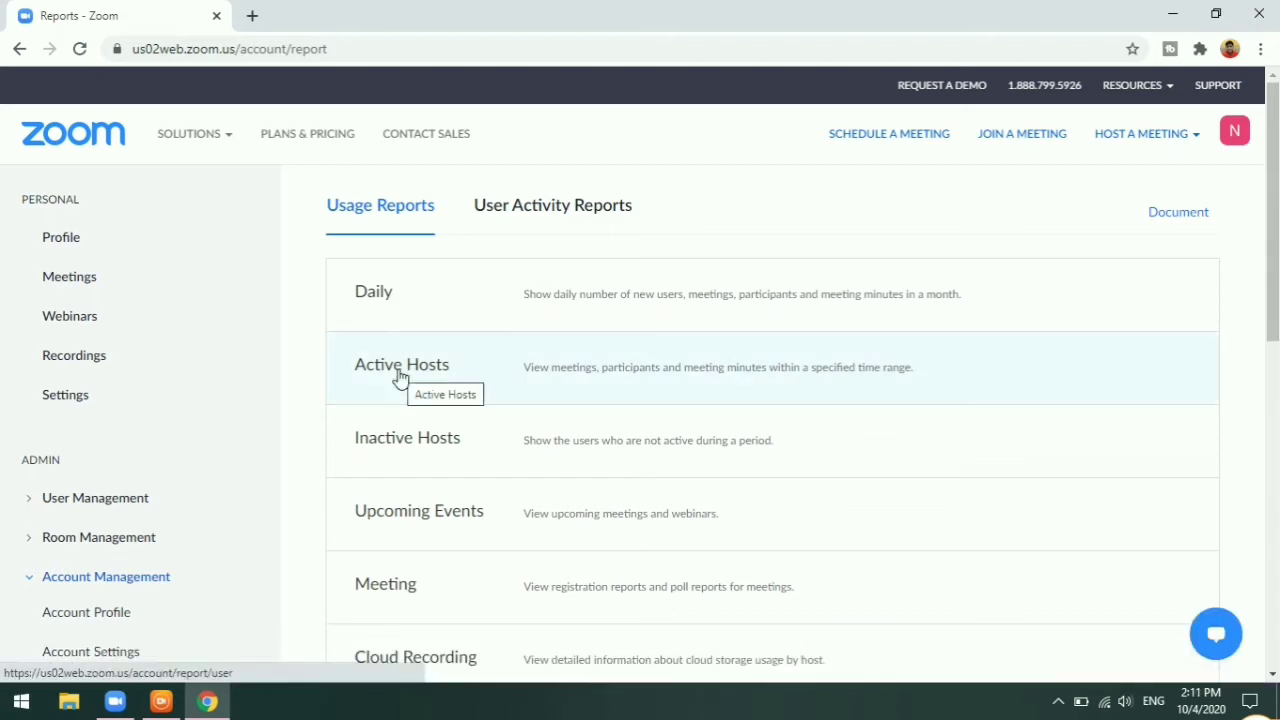
pyautogui.click(400, 376)
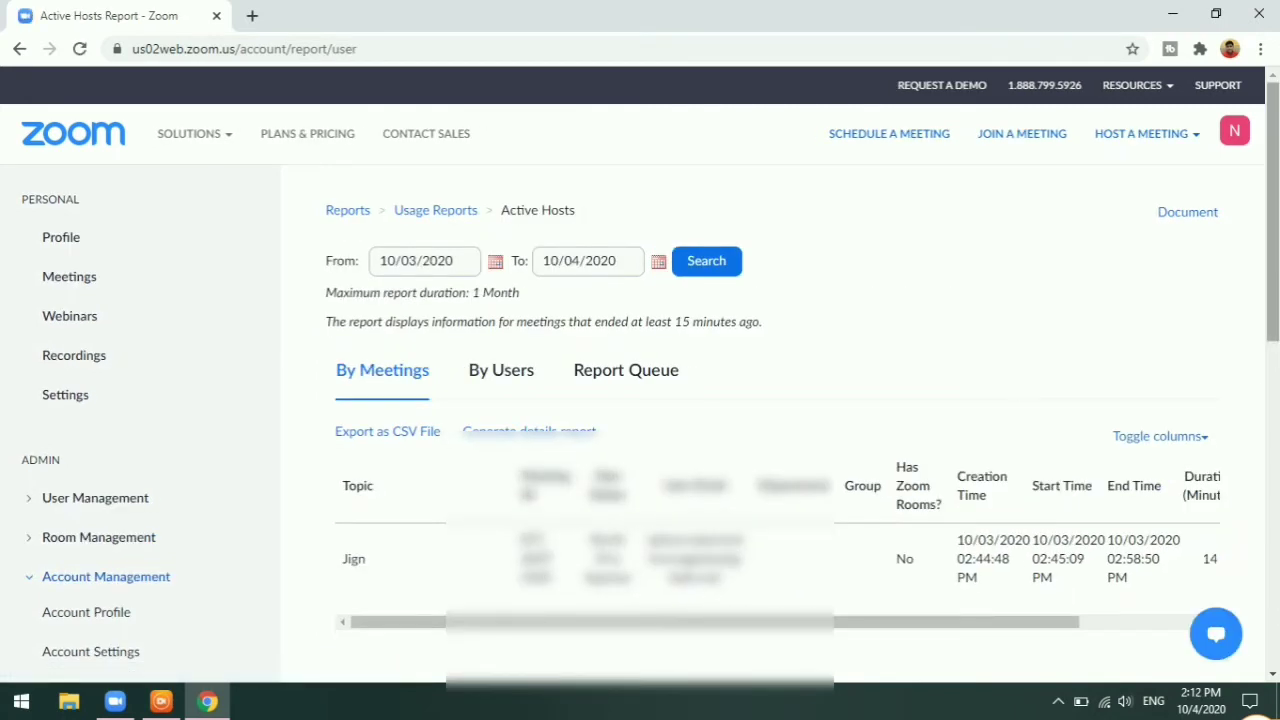
# Search the Active Hosts report for meetings from 09/01/2020 to 09/30/2020
pyautogui.scroll(-1, 648, 533)
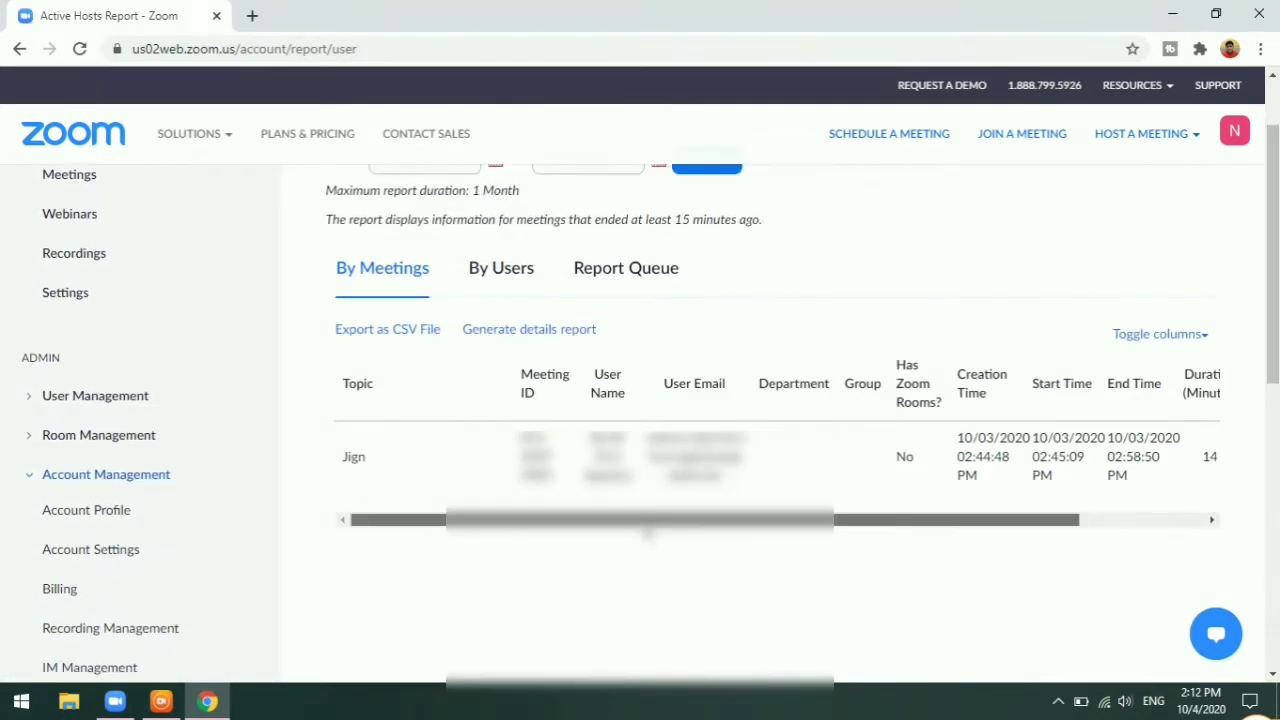
pyautogui.moveTo(648, 533); pyautogui.dragTo(437, 534)
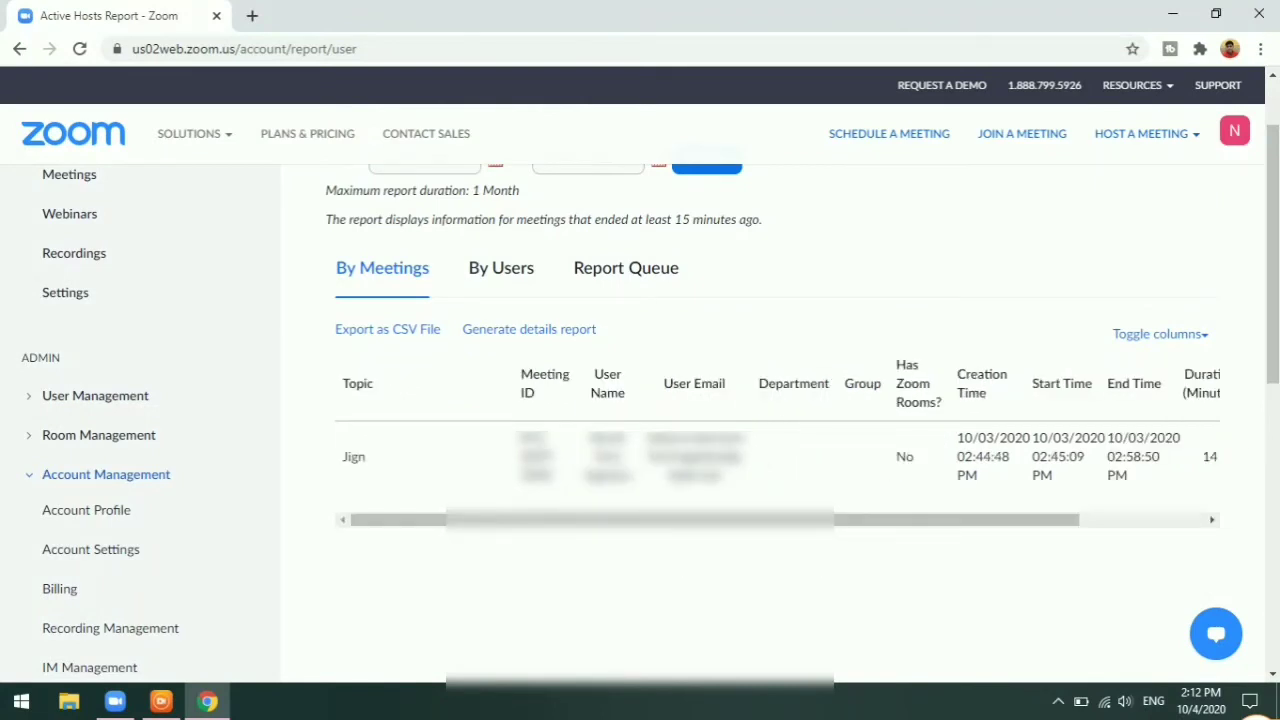
pyautogui.moveTo(1273, 250); pyautogui.dragTo(1259, 14)
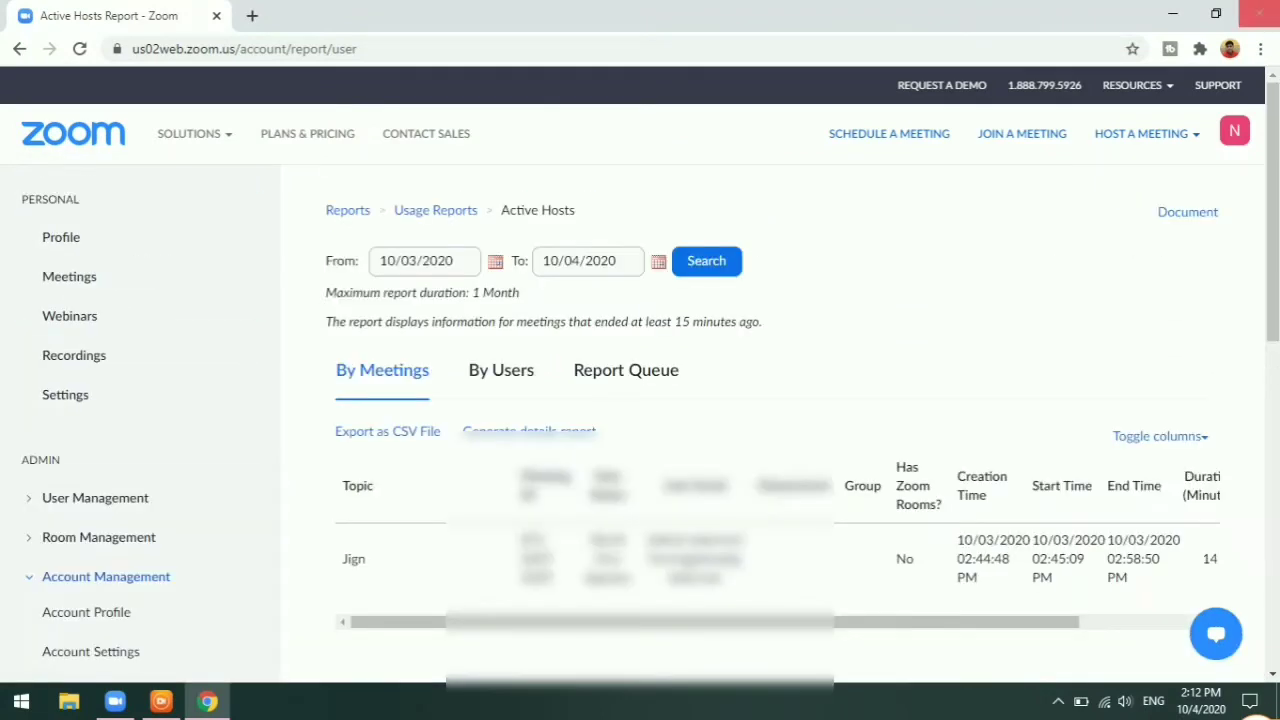
pyautogui.click(428, 272)
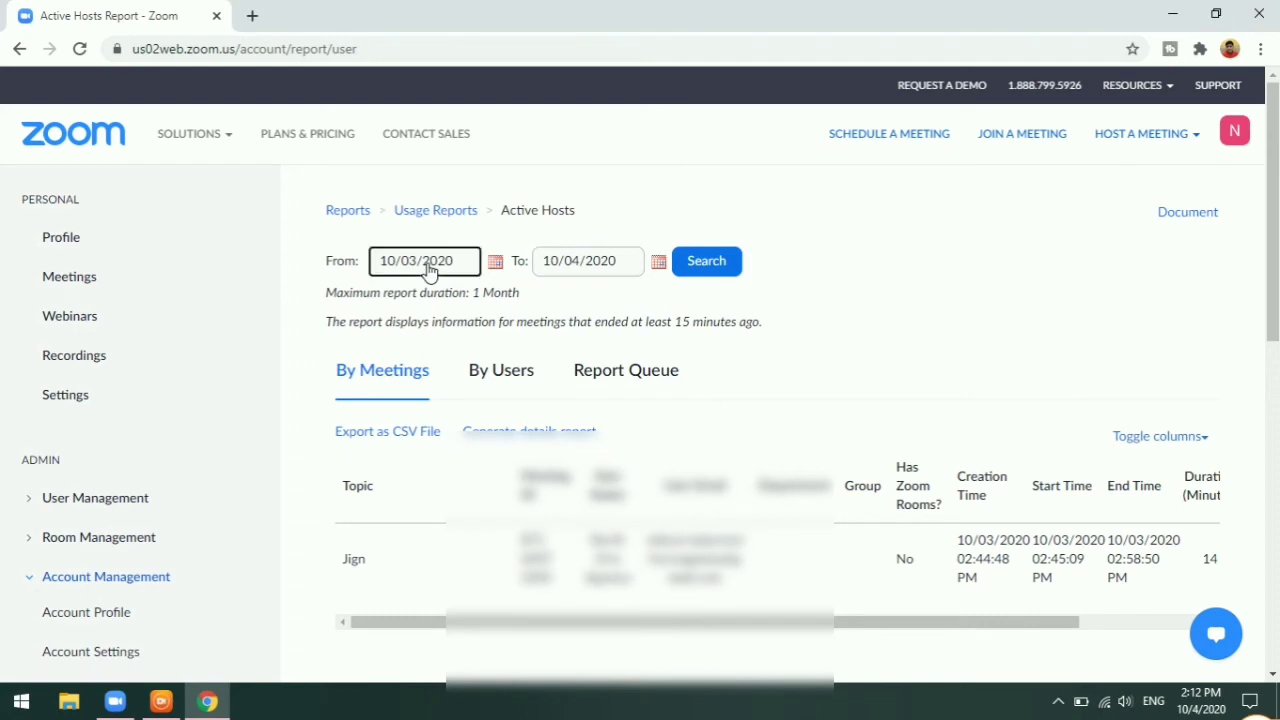
pyautogui.click(496, 263)
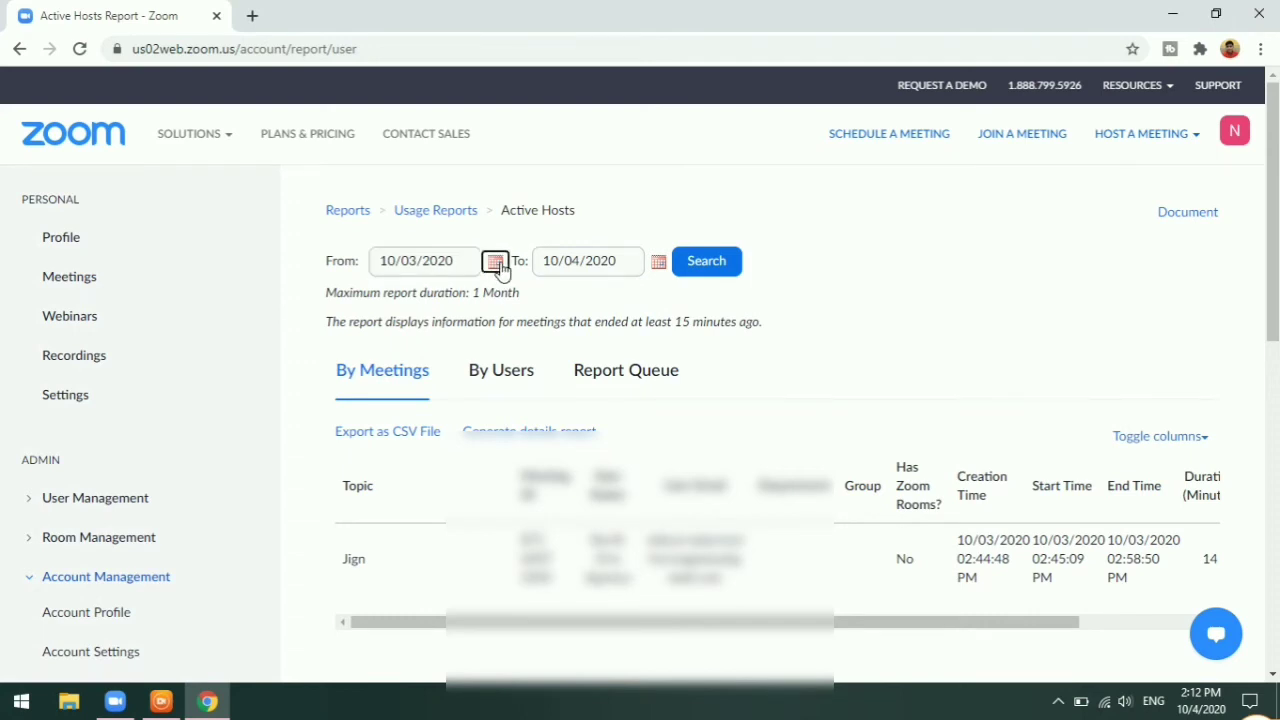
pyautogui.click(383, 292)
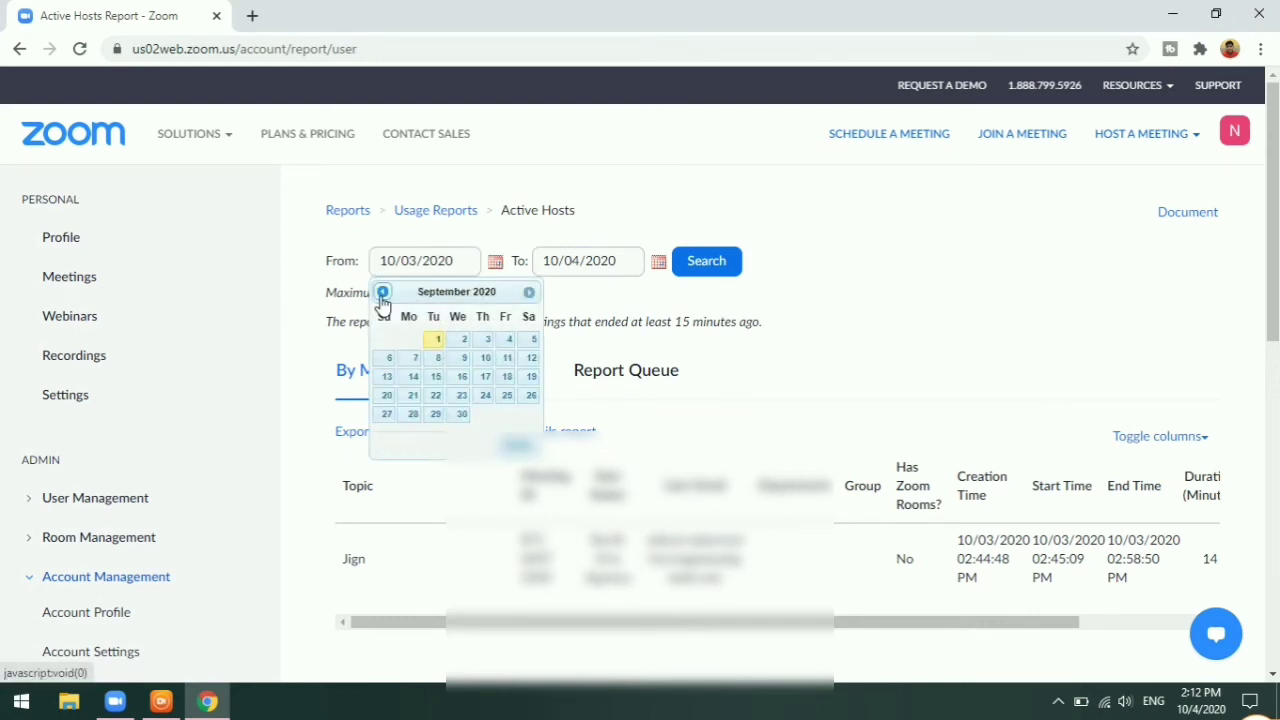
pyautogui.click(437, 342)
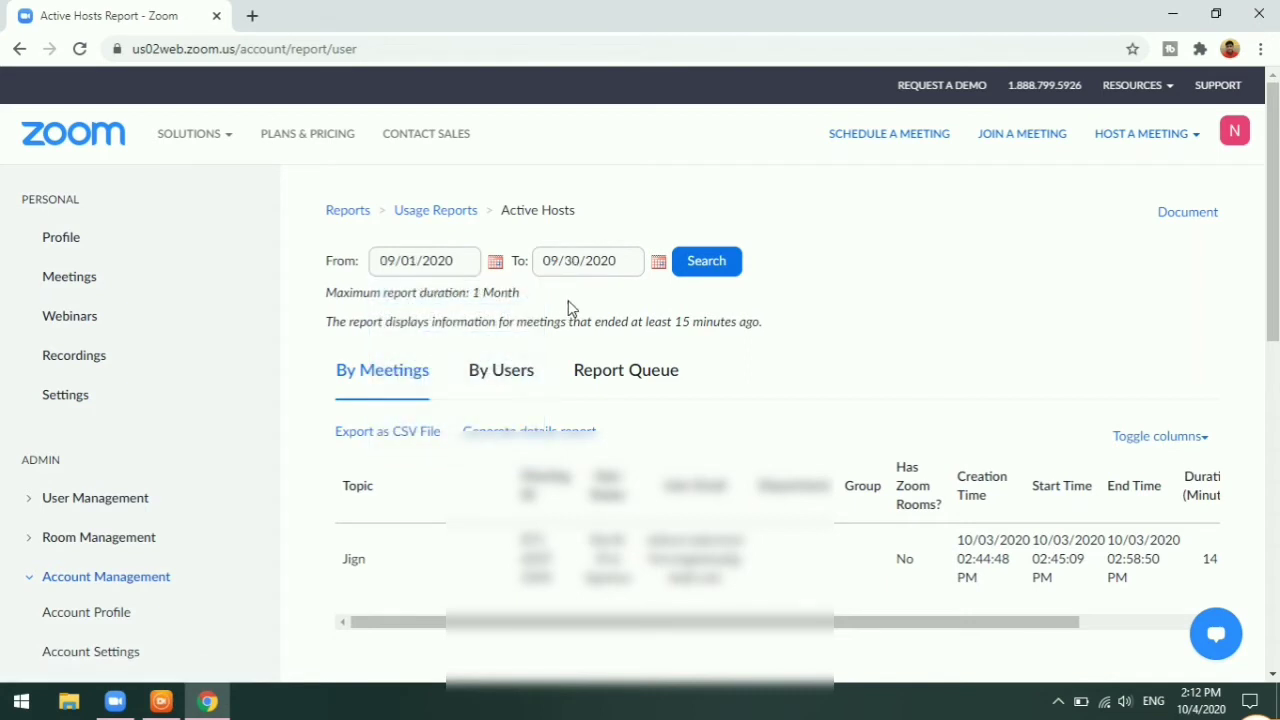
pyautogui.click(700, 272)
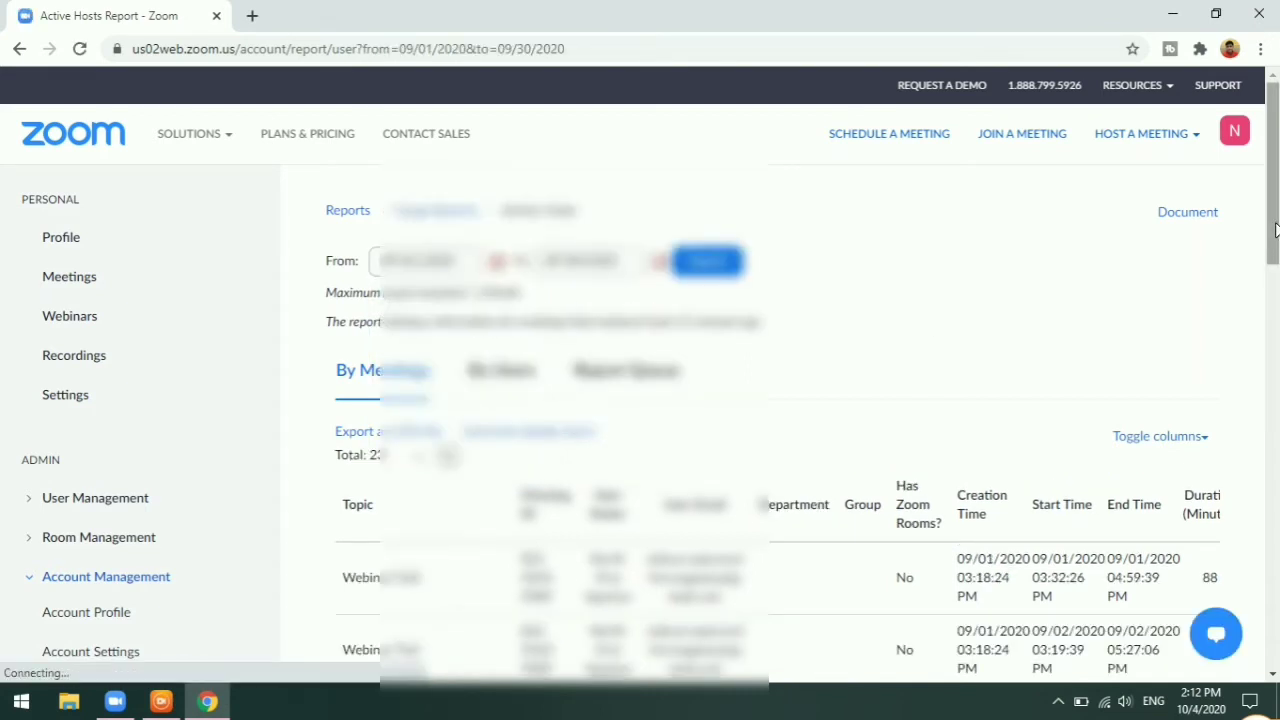
# Examine the September meetings in the report, including their times, durations and participant counts
pyautogui.scroll(-3, 1275, 230)
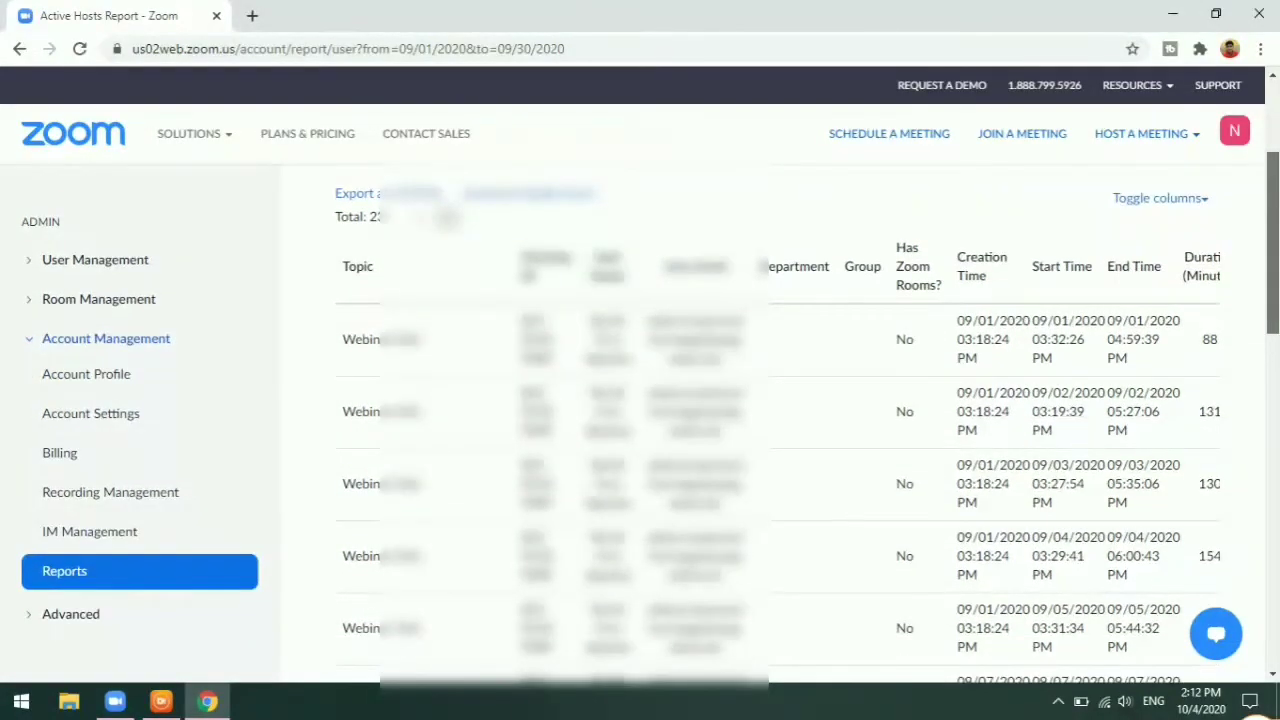
pyautogui.scroll(-6, 780, 420)
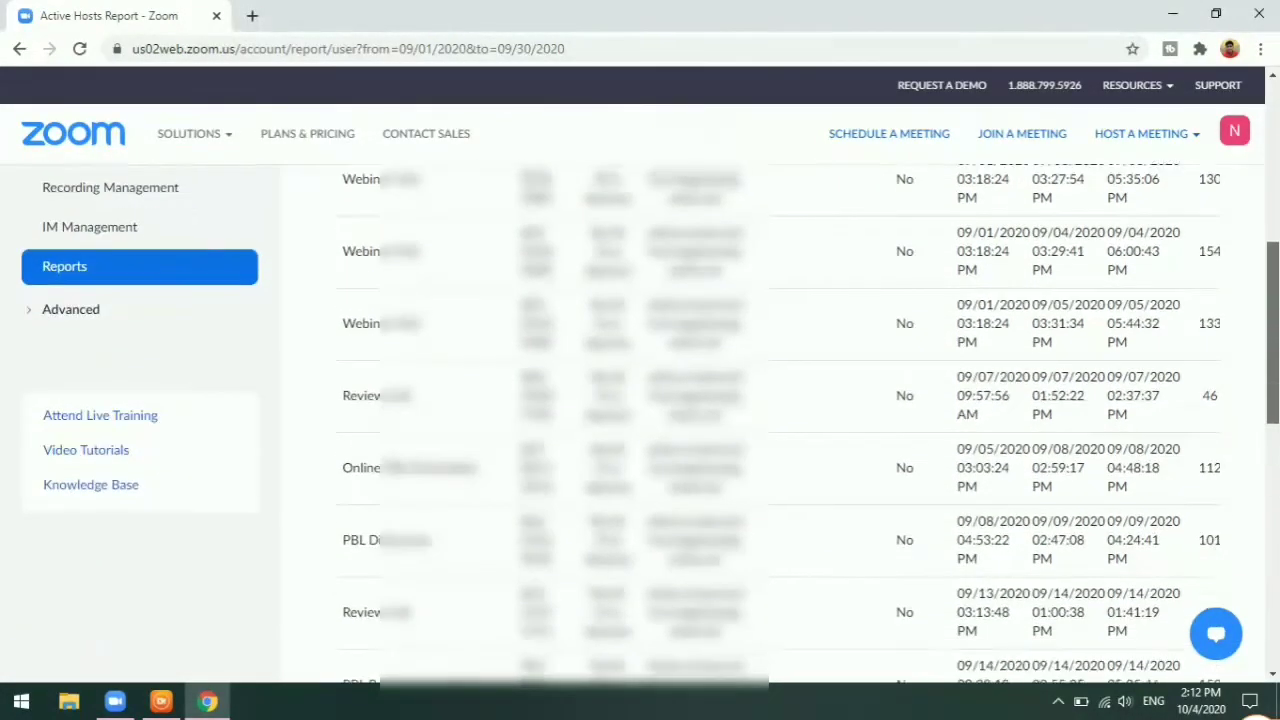
pyautogui.scroll(-2, 650, 425)
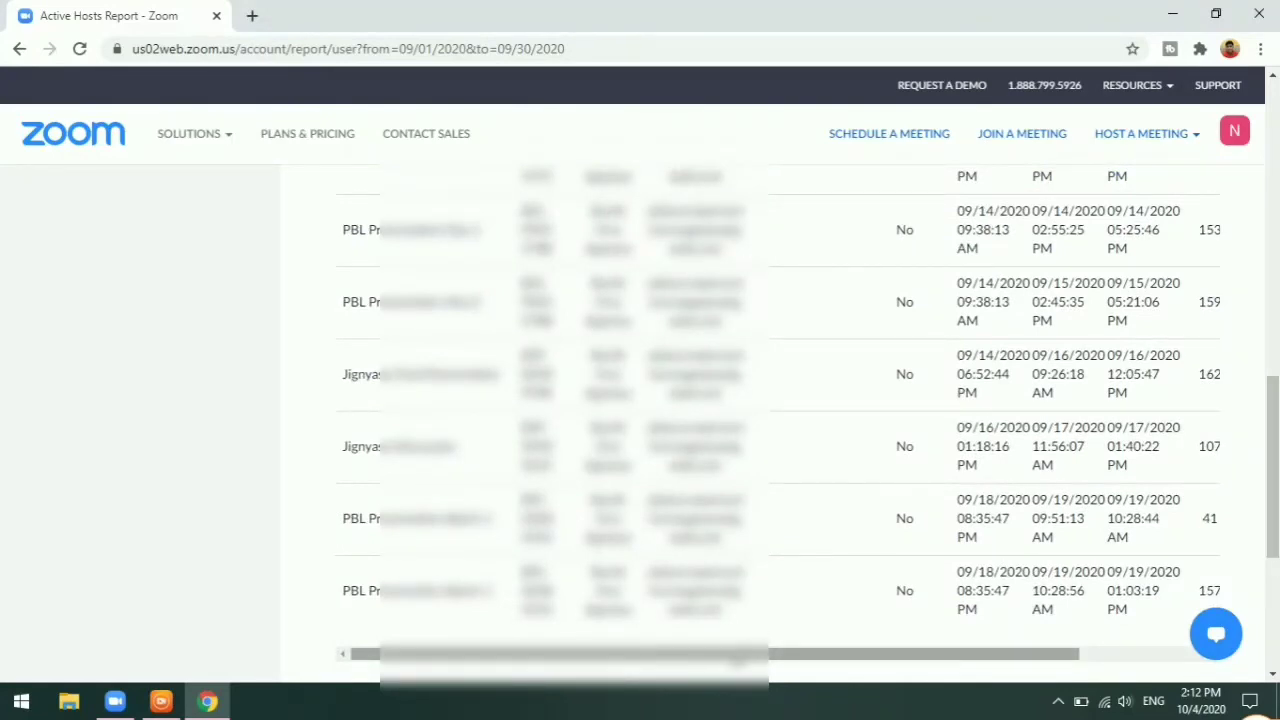
pyautogui.moveTo(700, 654); pyautogui.dragTo(1051, 684)
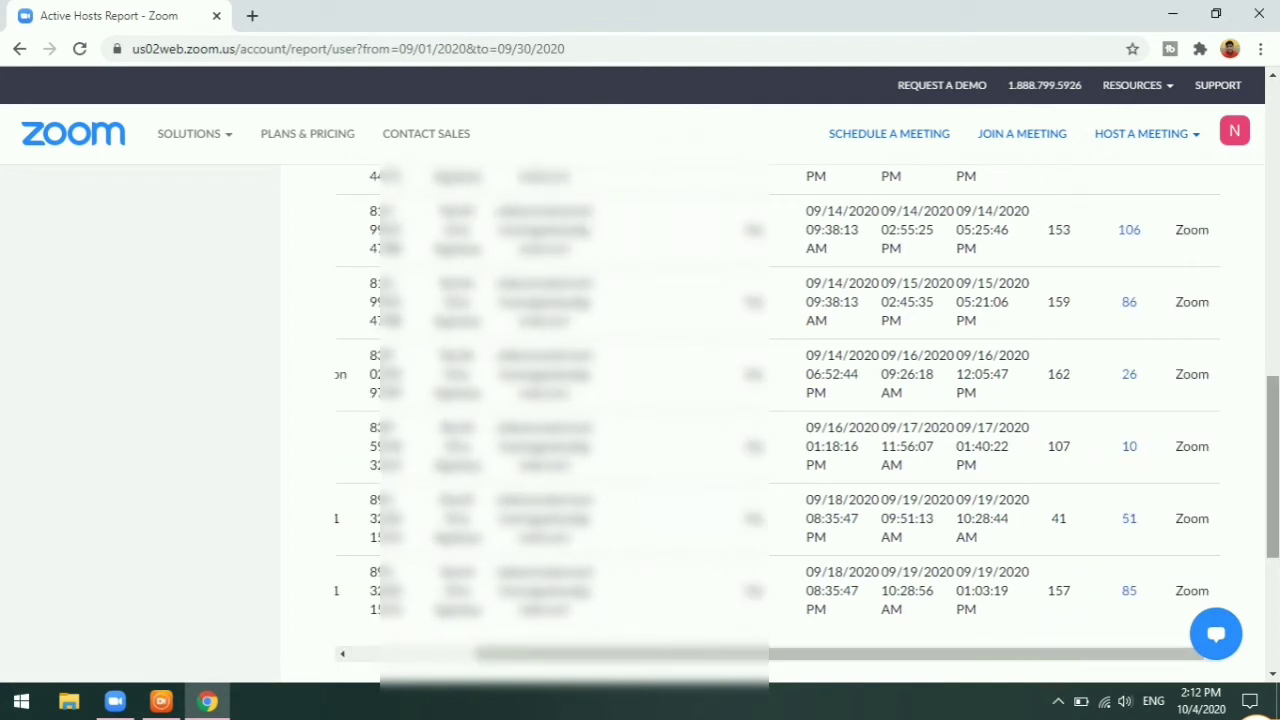
pyautogui.moveTo(1273, 504); pyautogui.dragTo(1276, 268)
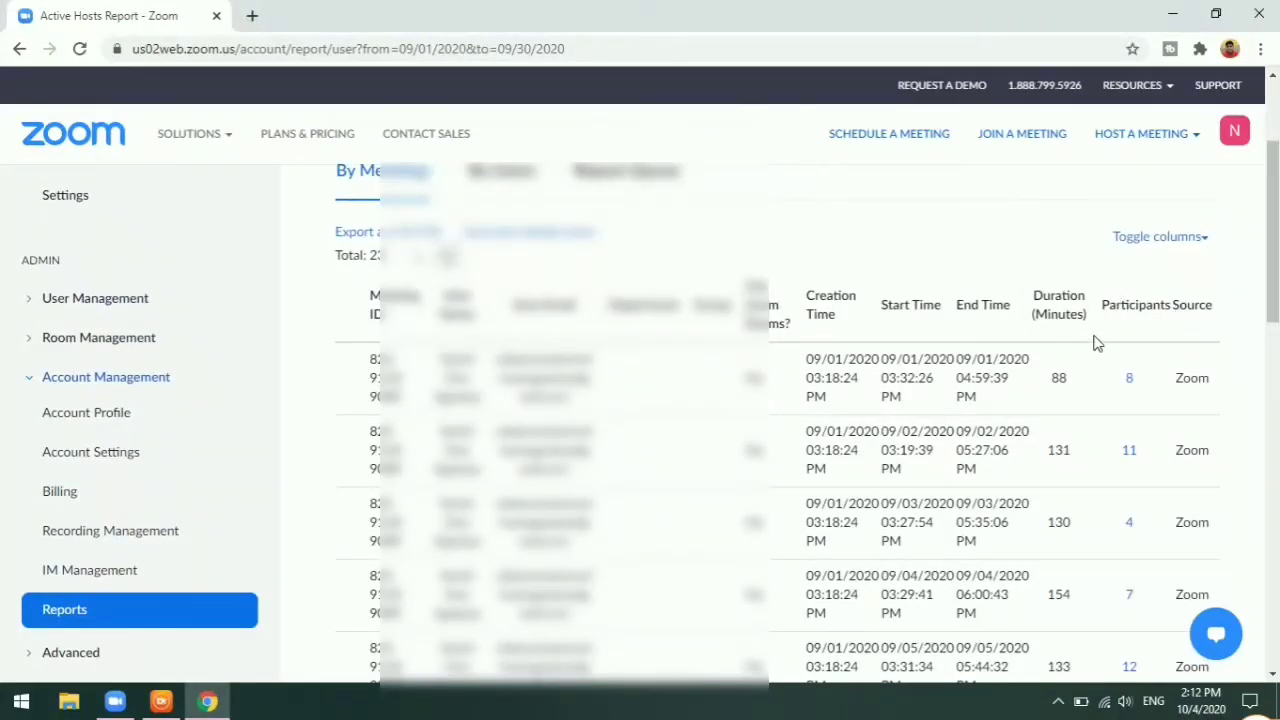
pyautogui.scroll(-4, 650, 410)
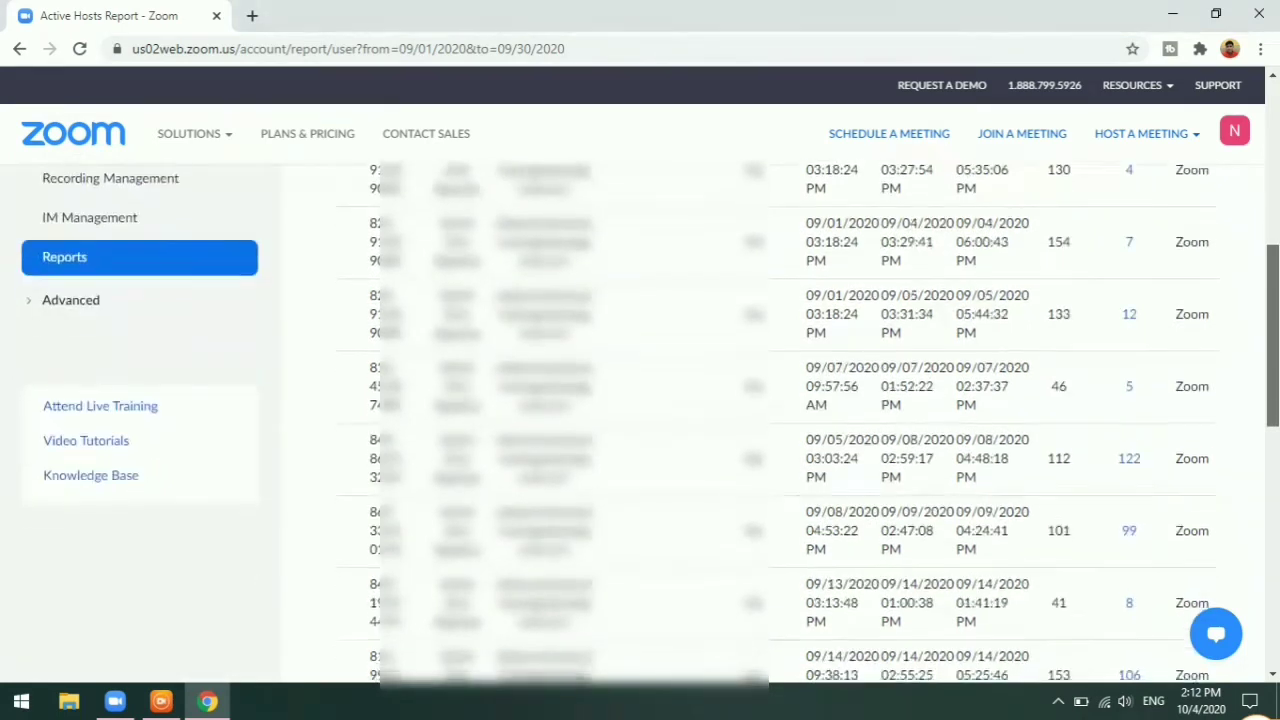
pyautogui.scroll(-4, 1128, 378)
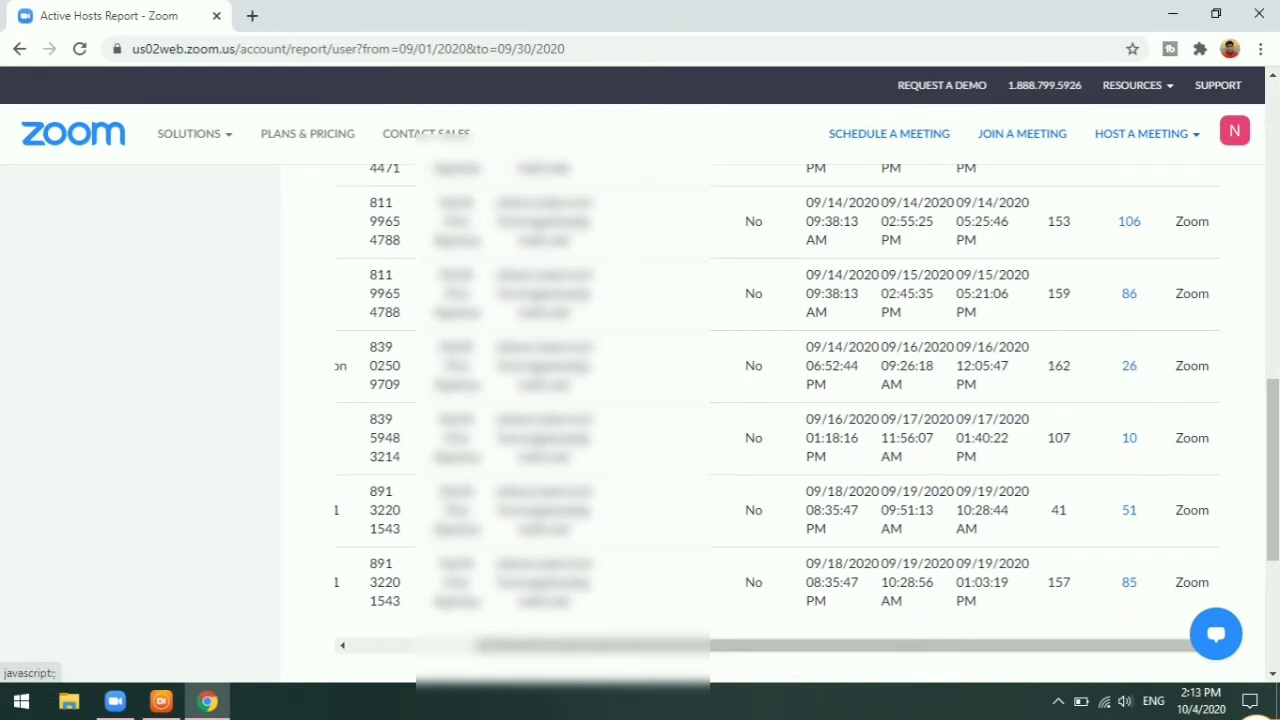
# Open the participant list of the 09/16/2020 meeting and export it with only unique users shown
pyautogui.scroll(2, 1128, 509)
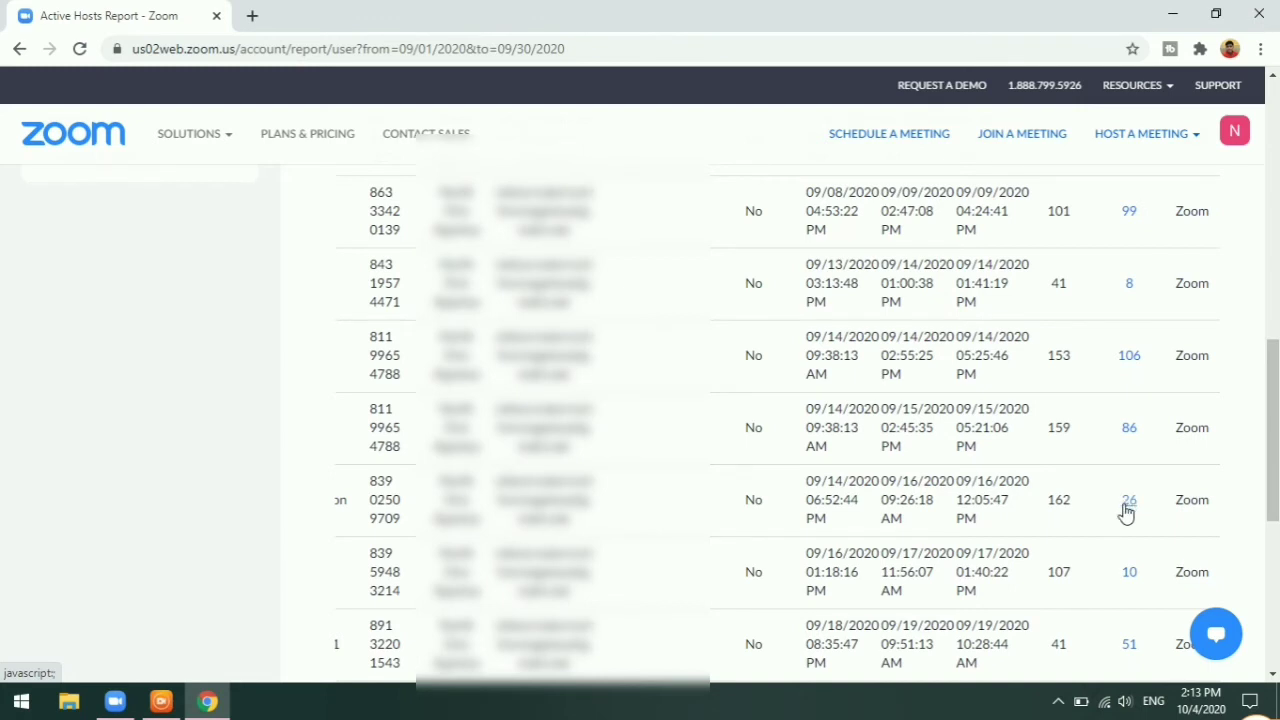
pyautogui.click(1129, 501)
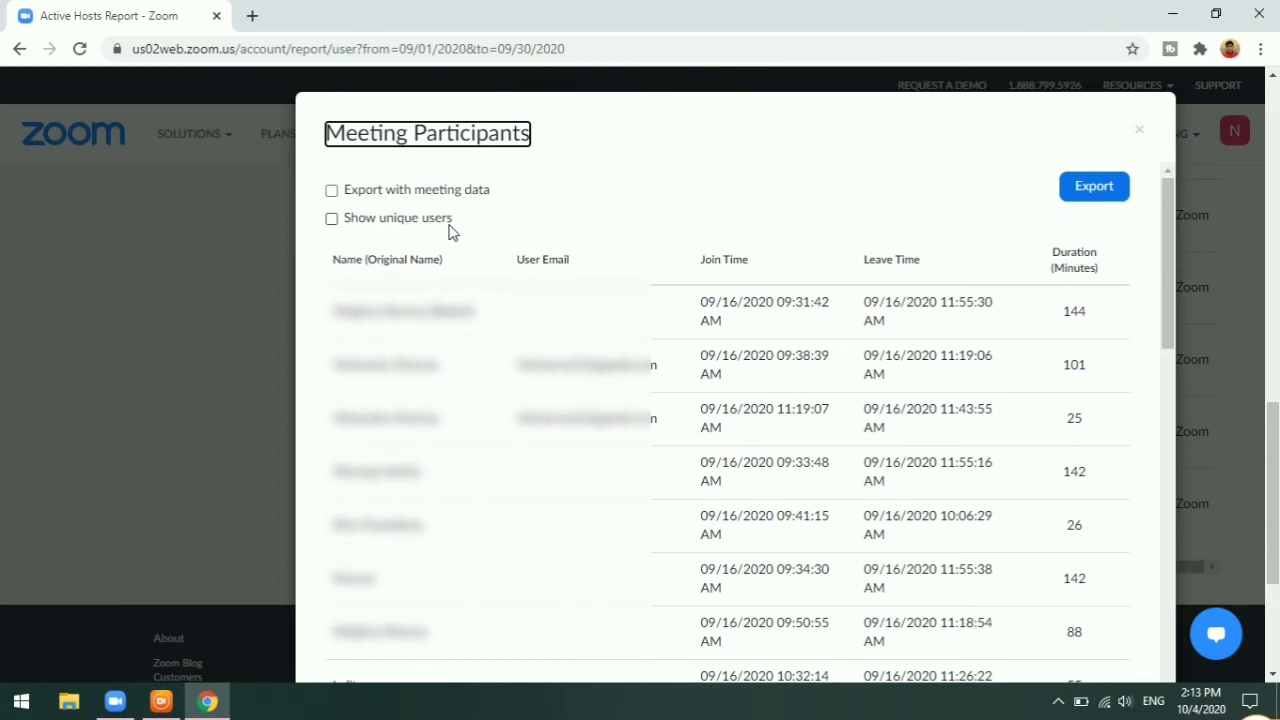
pyautogui.click(332, 222)
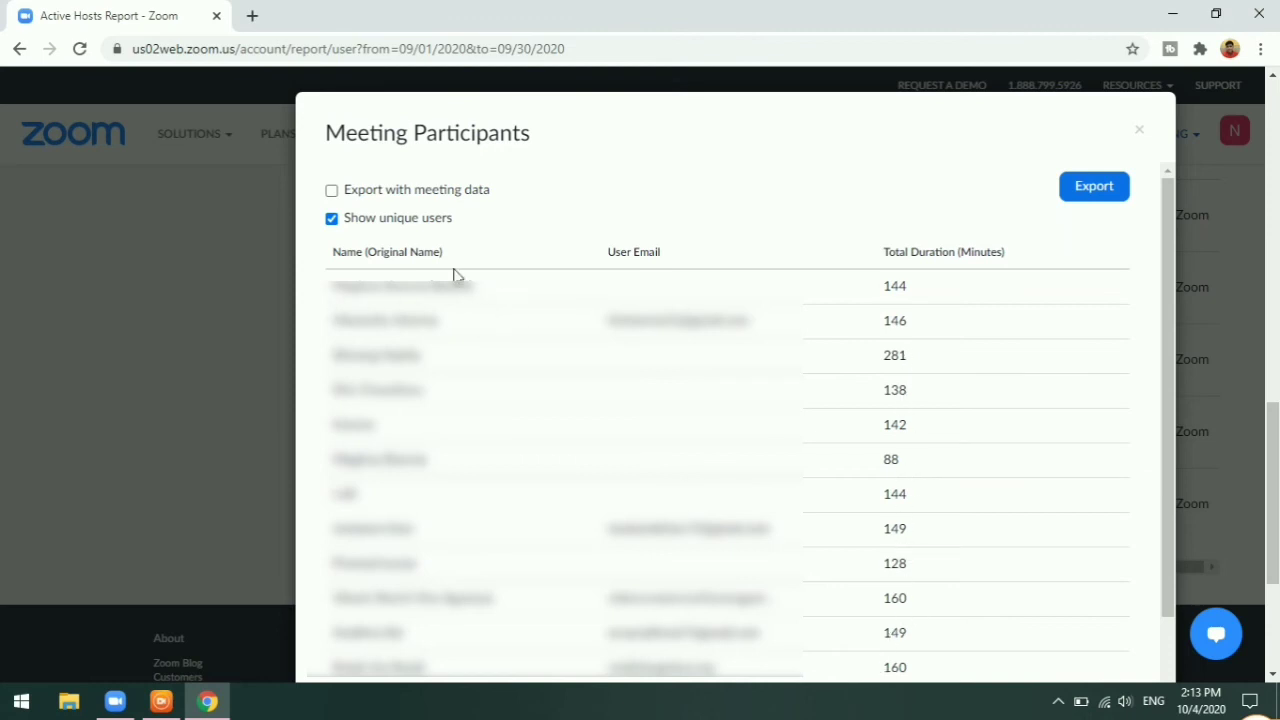
pyautogui.click(1094, 190)
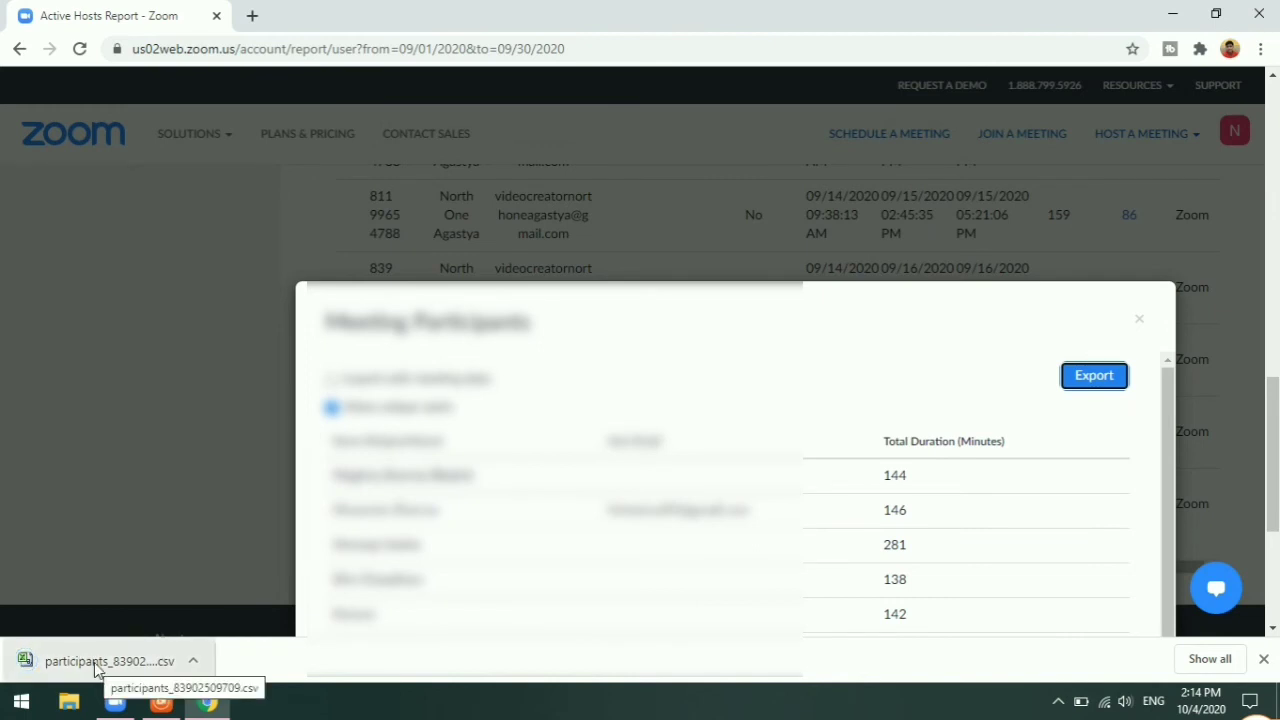
# Open the exported participants CSV file in Excel and examine the participant names and total durations in minutes
pyautogui.click(193, 668)
pyautogui.click(350, 298)
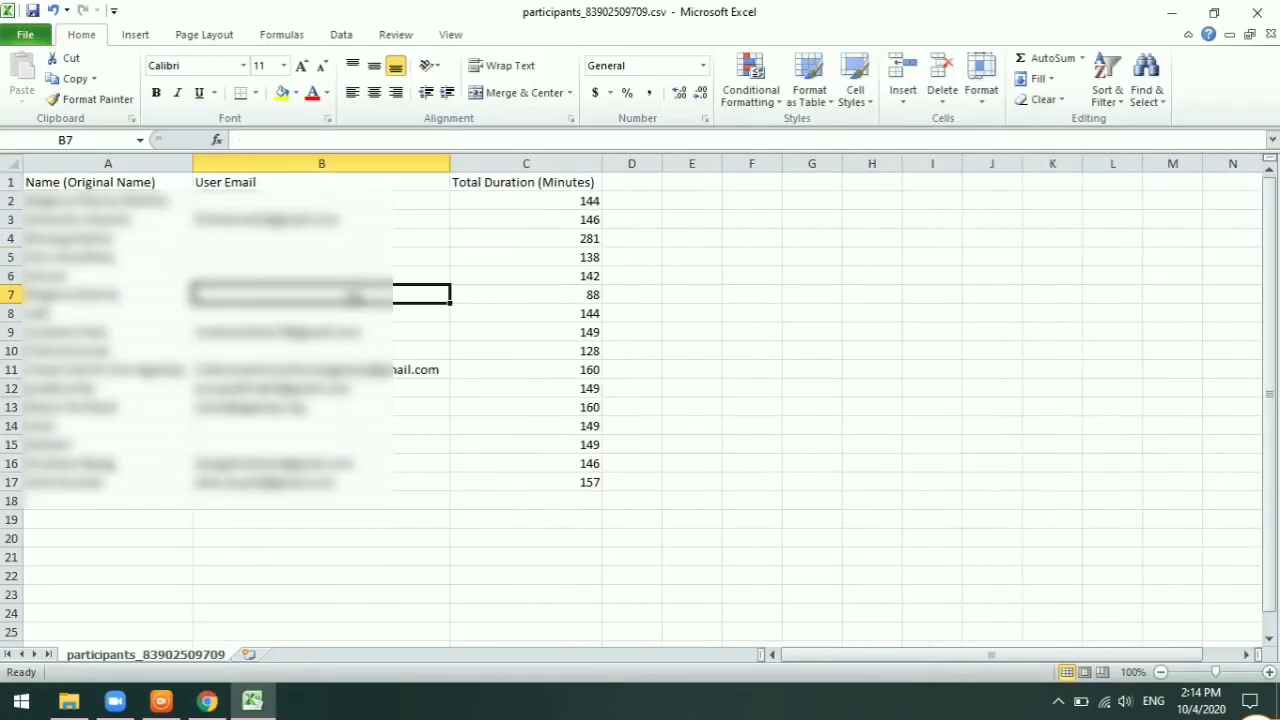
pyautogui.moveTo(100, 200); pyautogui.dragTo(100, 482)
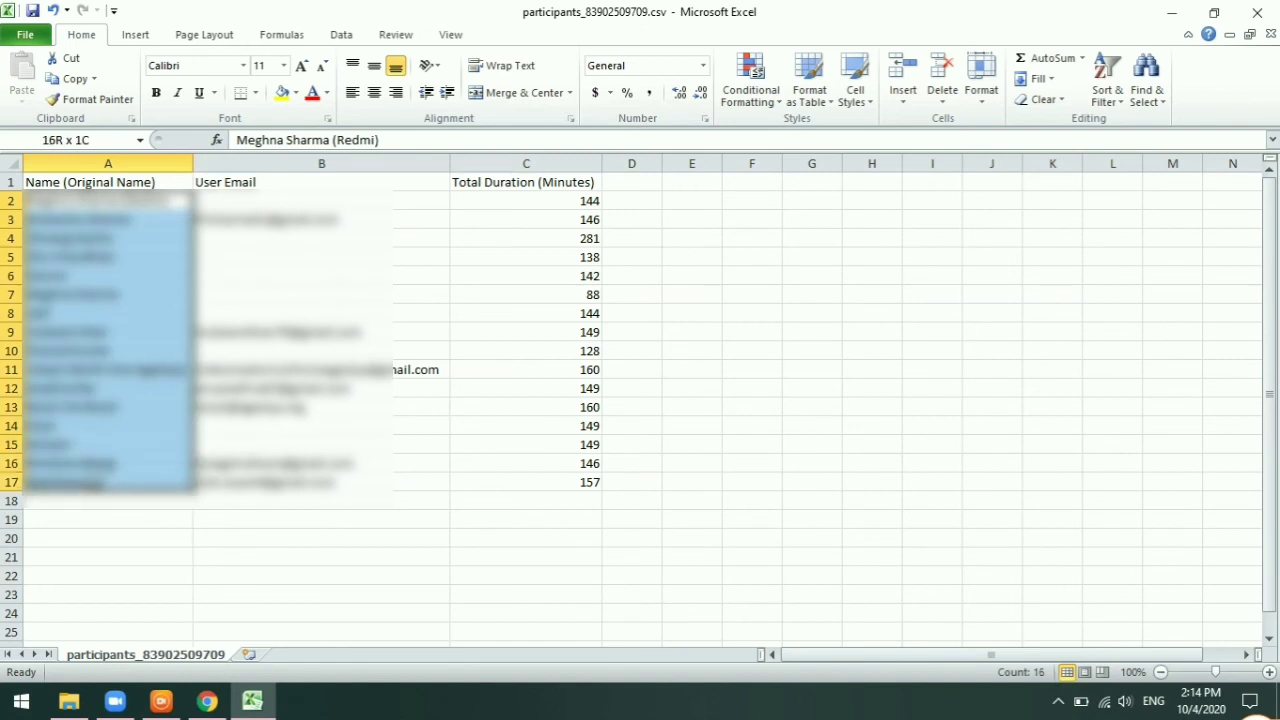
pyautogui.click(587, 349)
pyautogui.press('Up')
pyautogui.press('Up')
pyautogui.press('Up')
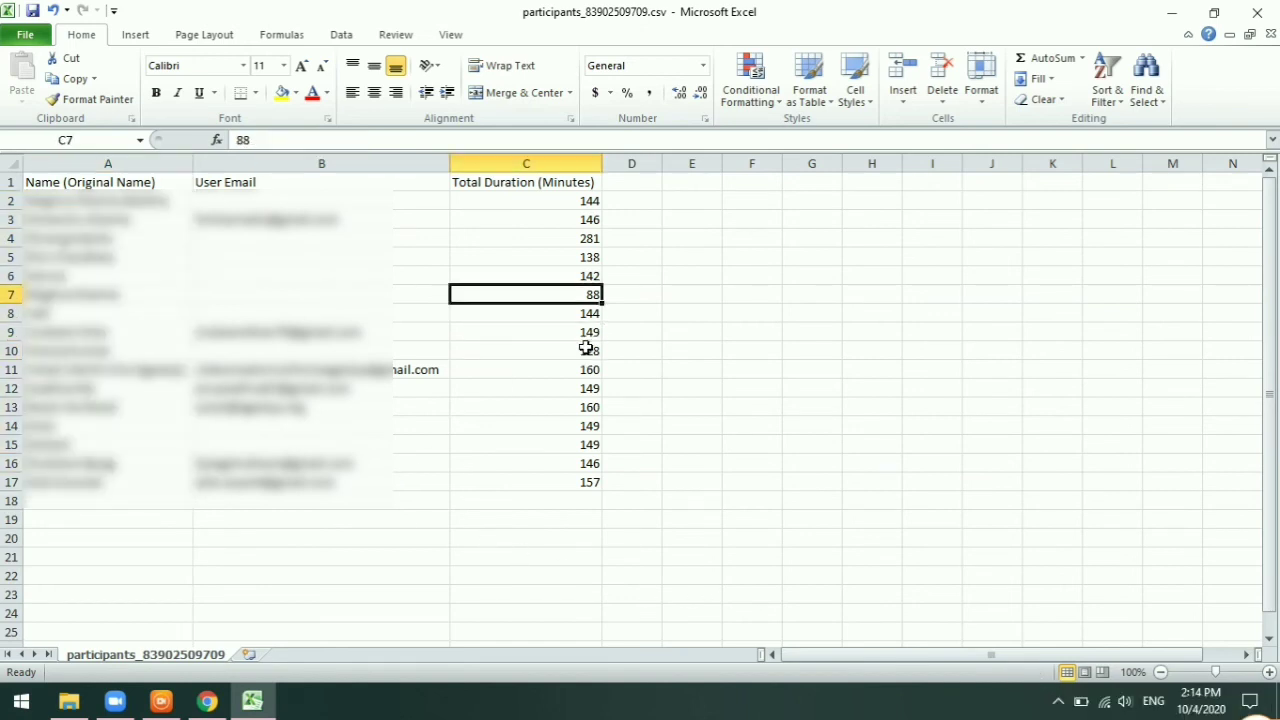
pyautogui.press('Down')
pyautogui.press('Down')
pyautogui.press('Down')
pyautogui.press('Down')
pyautogui.press('Down')
pyautogui.press('Down')
pyautogui.press('Down')
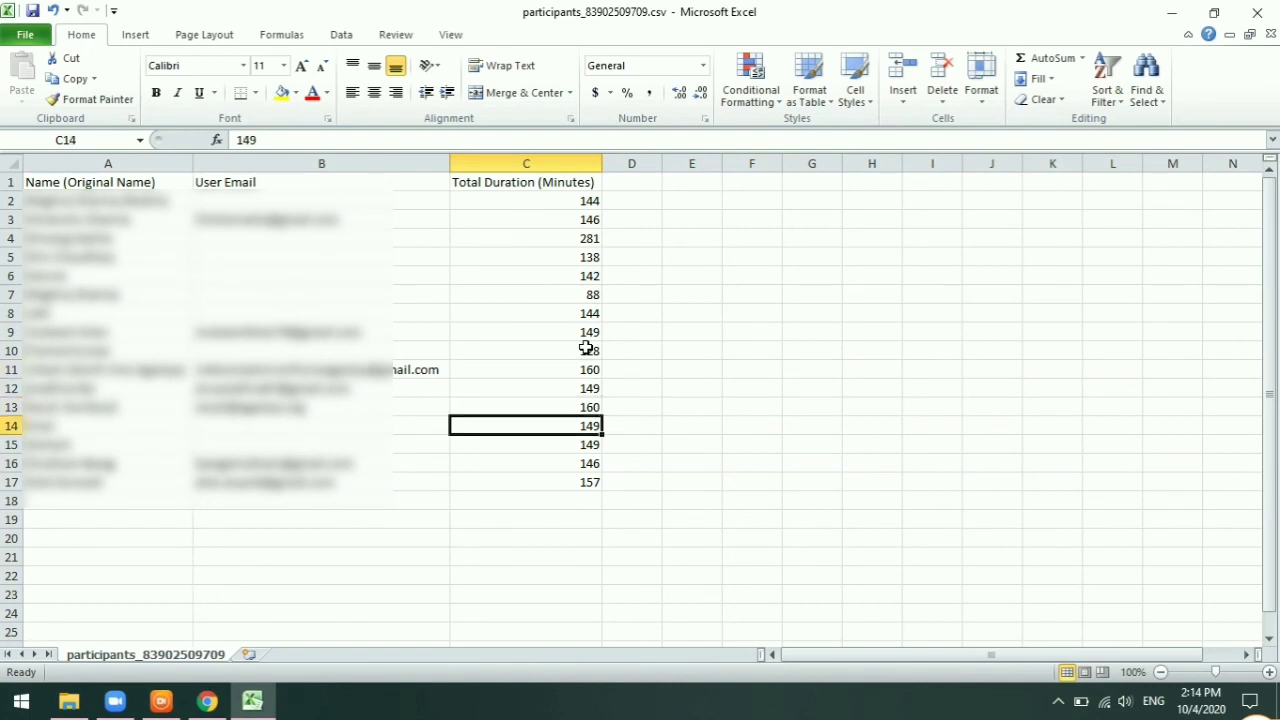
pyautogui.click(754, 569)
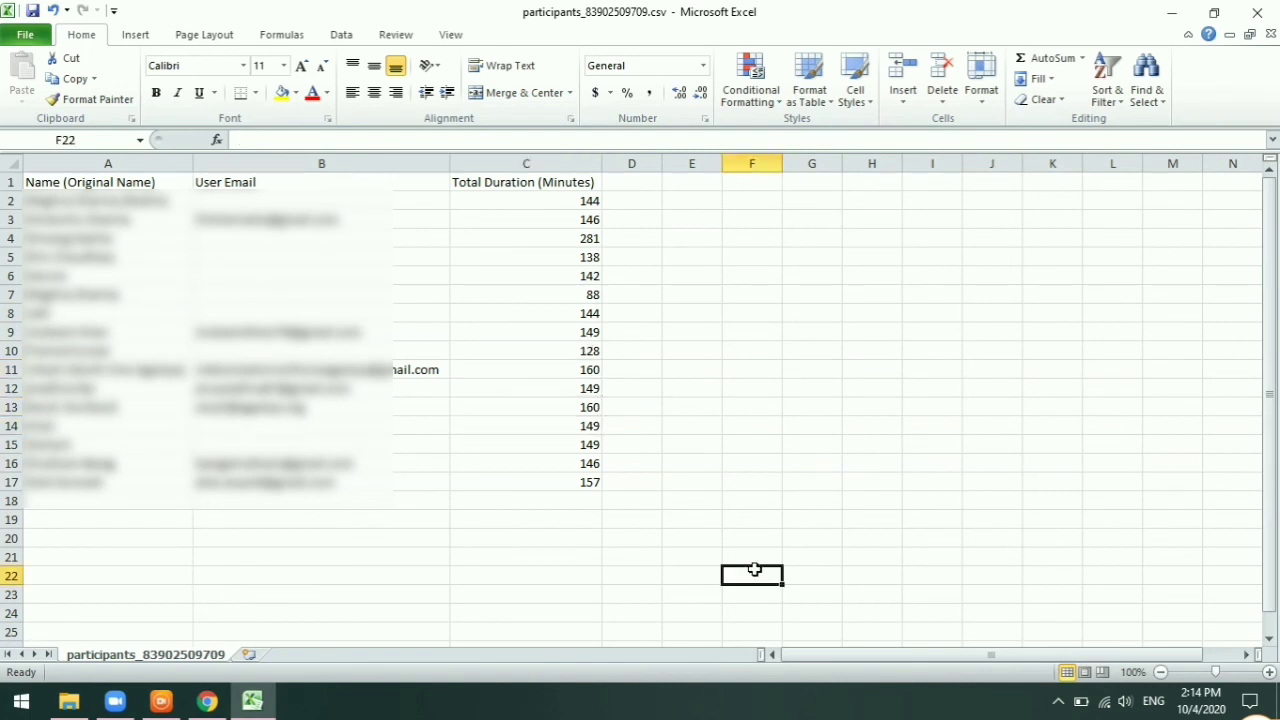